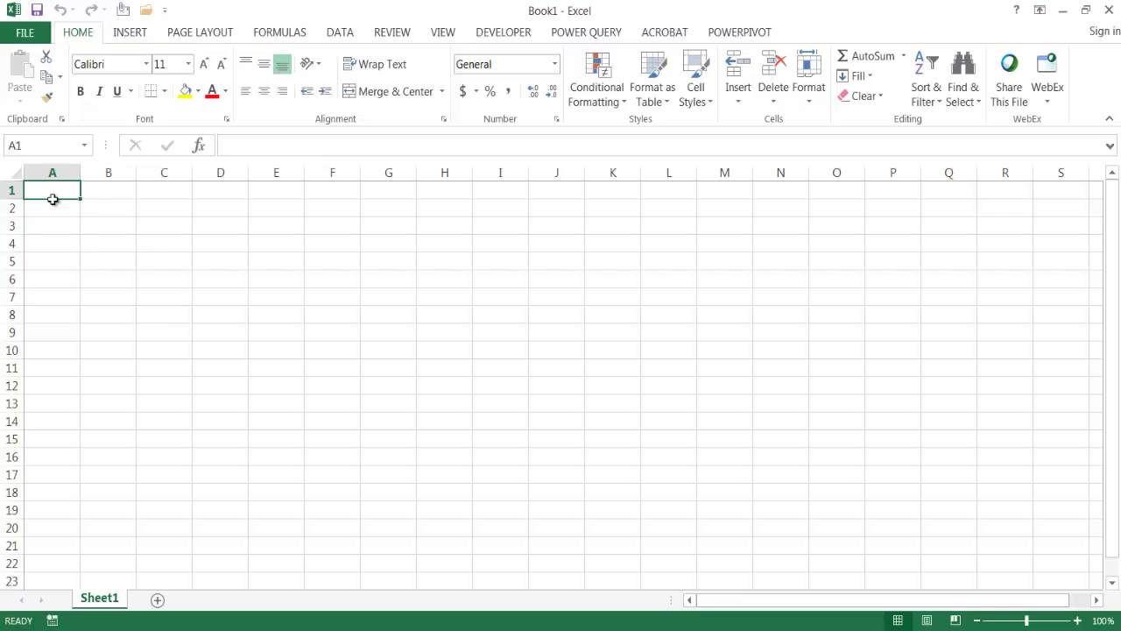
# - Enter the headers Item, Q1 and Q2 in row 1 and AutoFill them across to Q4
pyautogui.write('Item')
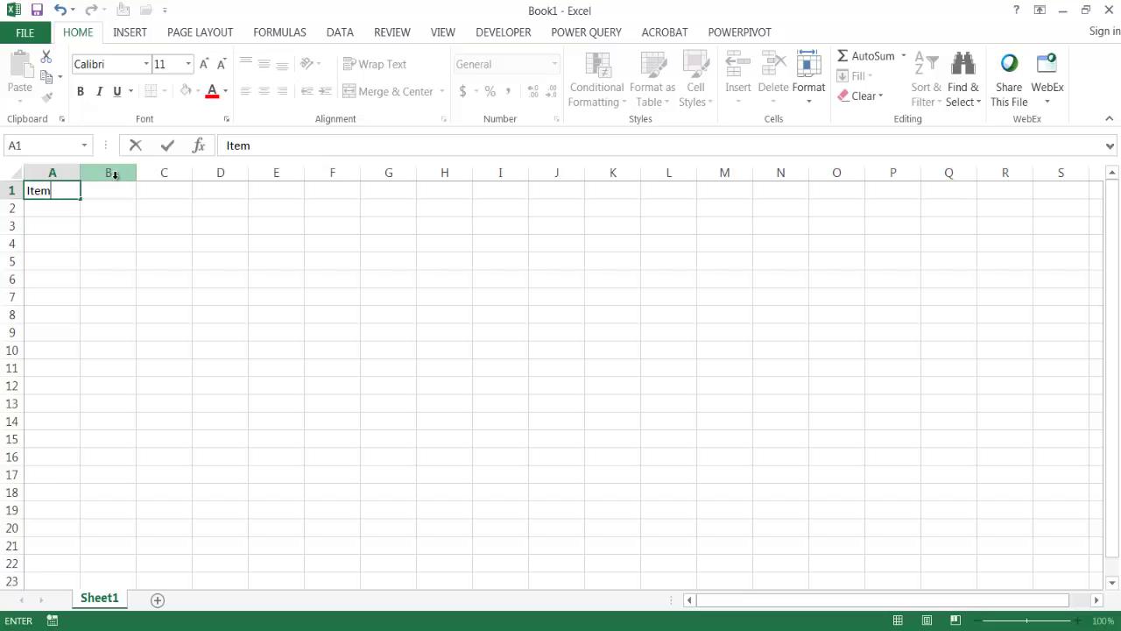
pyautogui.click(96, 189)
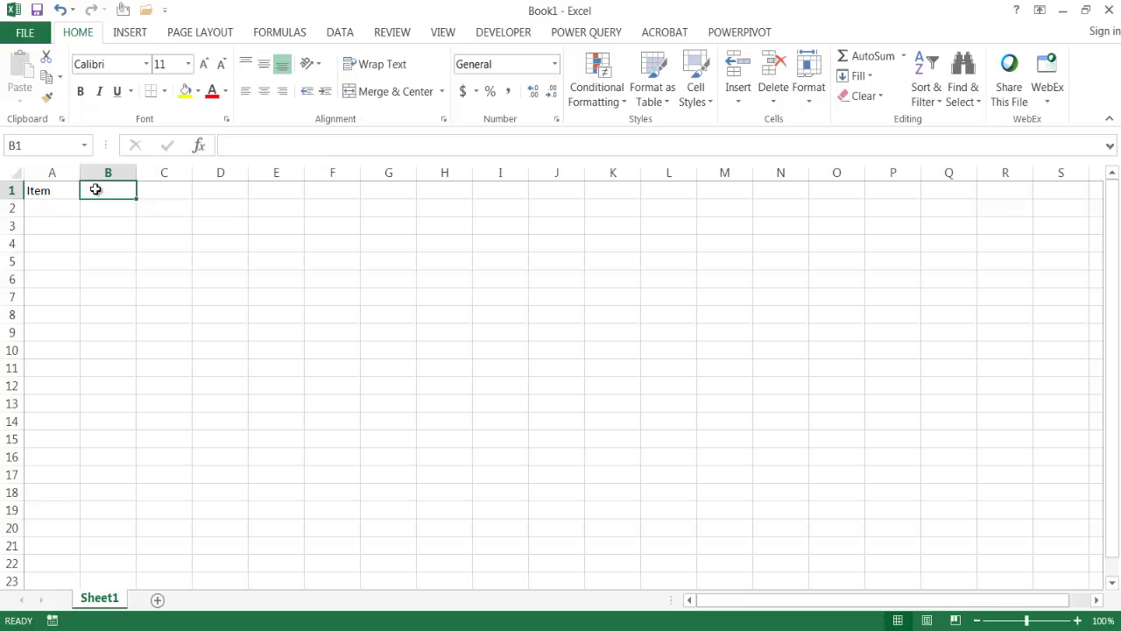
pyautogui.write('Q1')
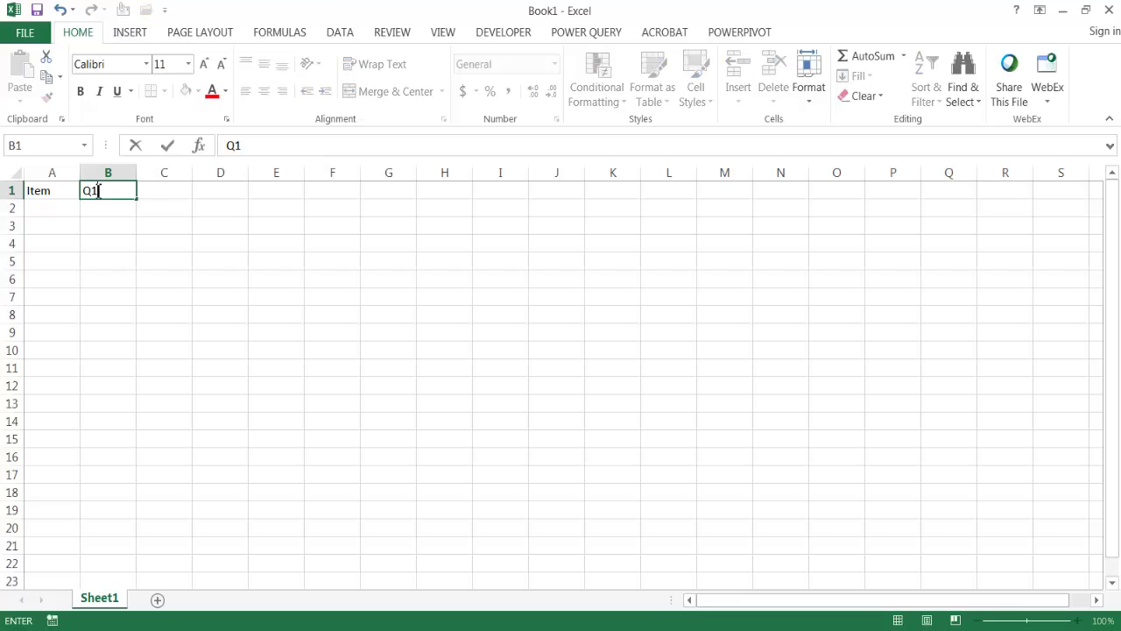
pyautogui.press('Tab')
pyautogui.write('Q2')
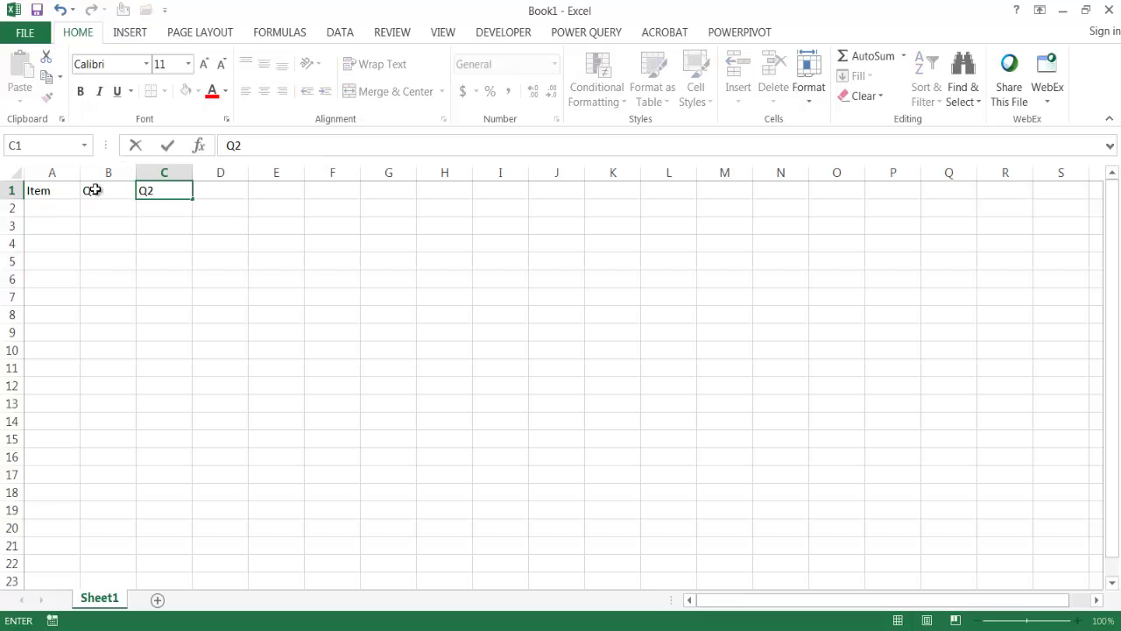
pyautogui.press('Return')
pyautogui.moveTo(107, 191); pyautogui.dragTo(284, 203)
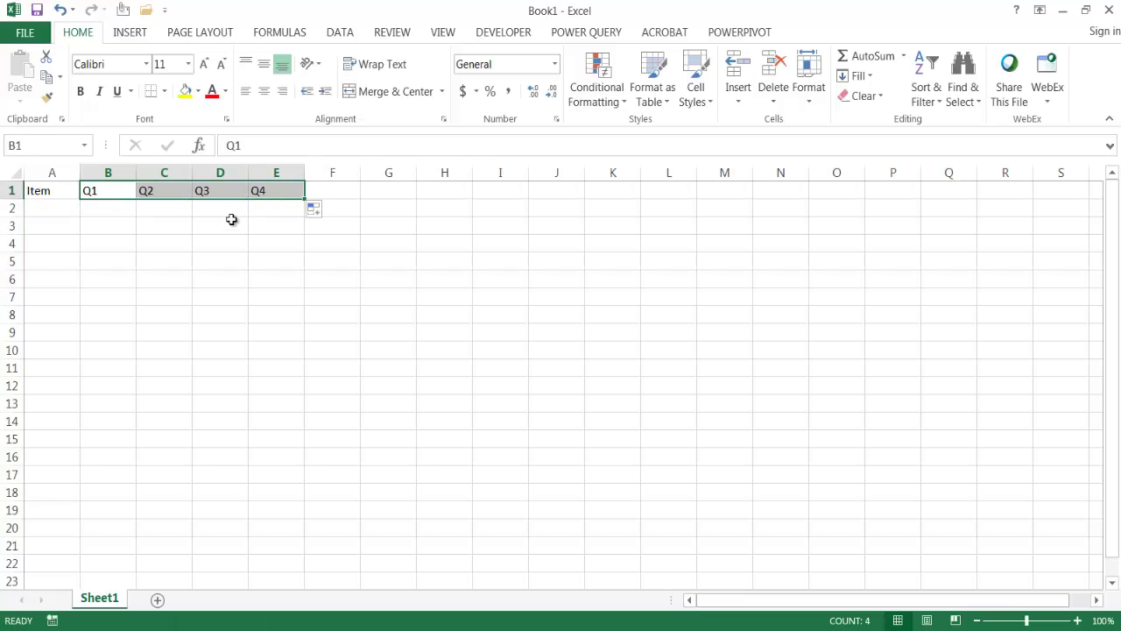
# - Enter Item1 and Item2 in A2:A3 and select them as the fill pattern
pyautogui.click(49, 208)
pyautogui.write('Item')
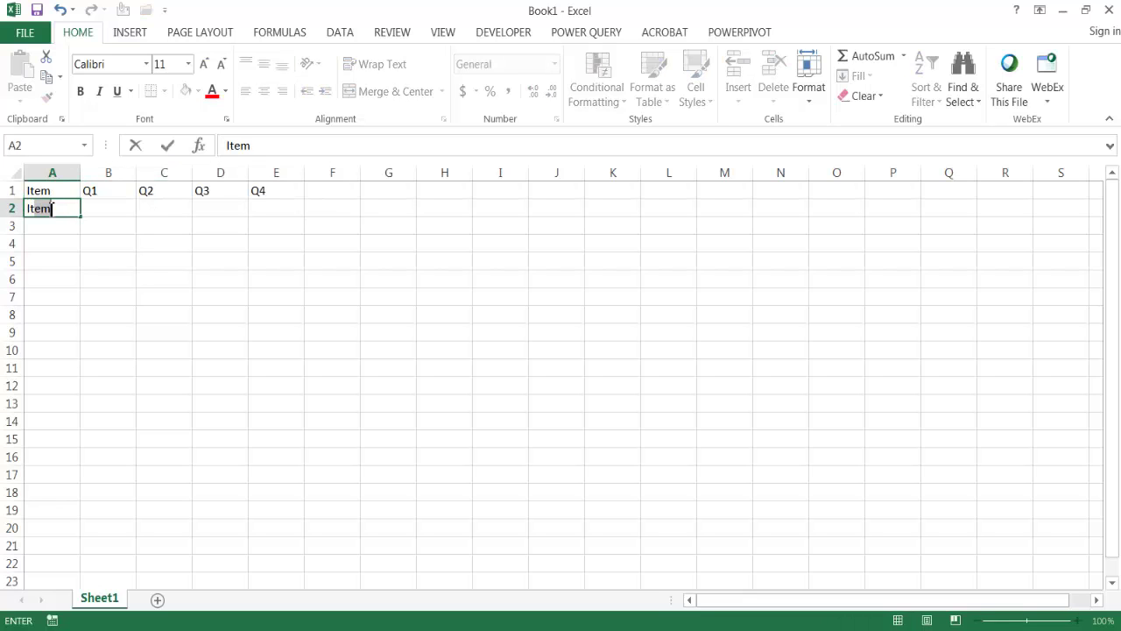
pyautogui.write('1')
pyautogui.press('Return')
pyautogui.write('Item')
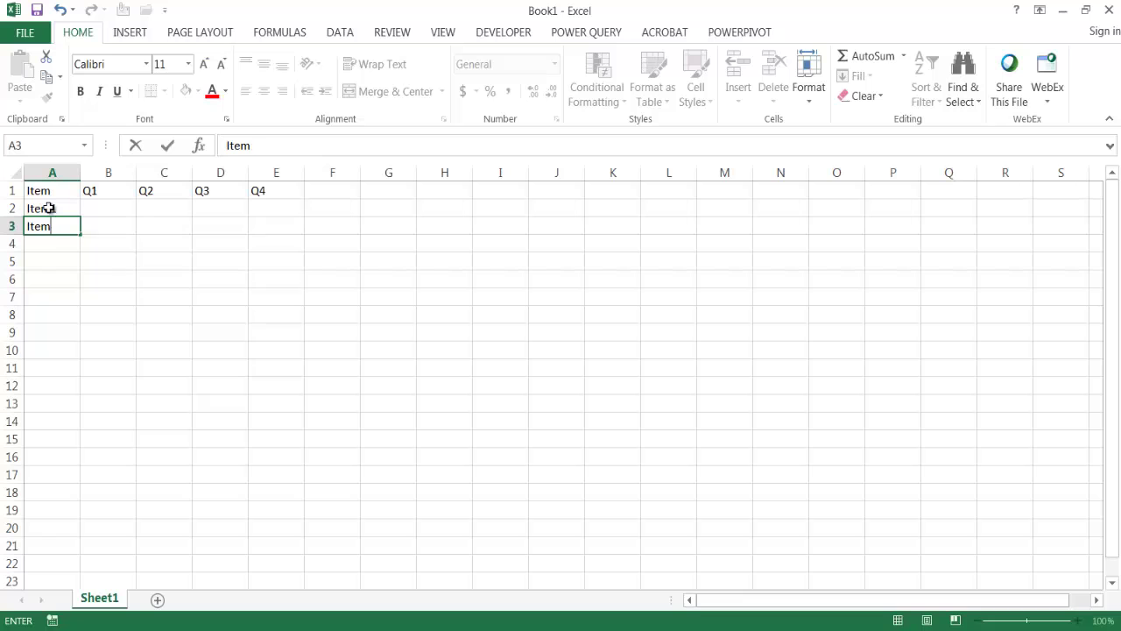
pyautogui.write('s2')
pyautogui.press('Return')
pyautogui.moveTo(49, 208); pyautogui.dragTo(54, 374)
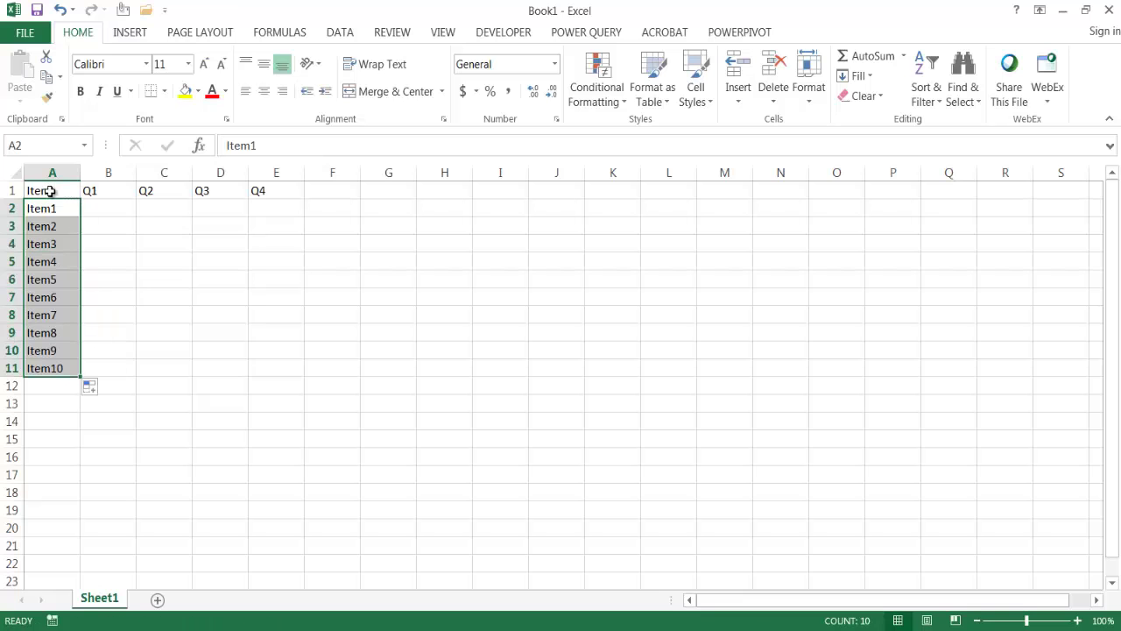
# - Fill Item3 through Item10 down column A and apply All Borders to the table
pyautogui.moveTo(49, 190); pyautogui.dragTo(275, 365)
pyautogui.click(164, 92)
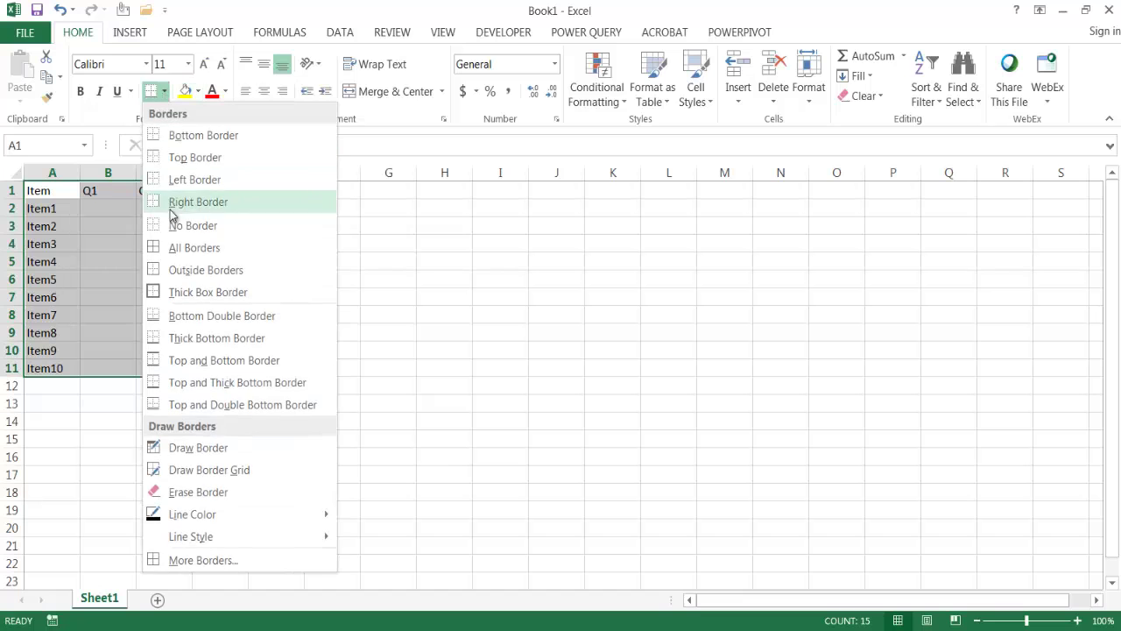
pyautogui.click(166, 256)
# - Give the header row A1:E1 the blue Accent1 cell style
pyautogui.moveTo(65, 190); pyautogui.dragTo(279, 191)
pyautogui.click(702, 96)
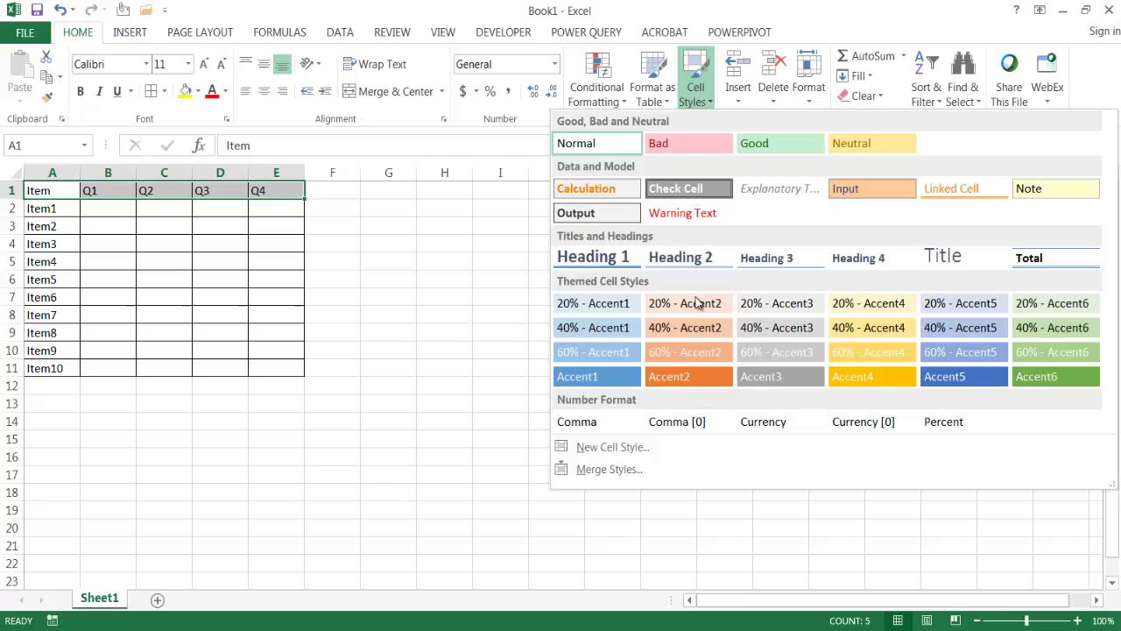
pyautogui.click(598, 382)
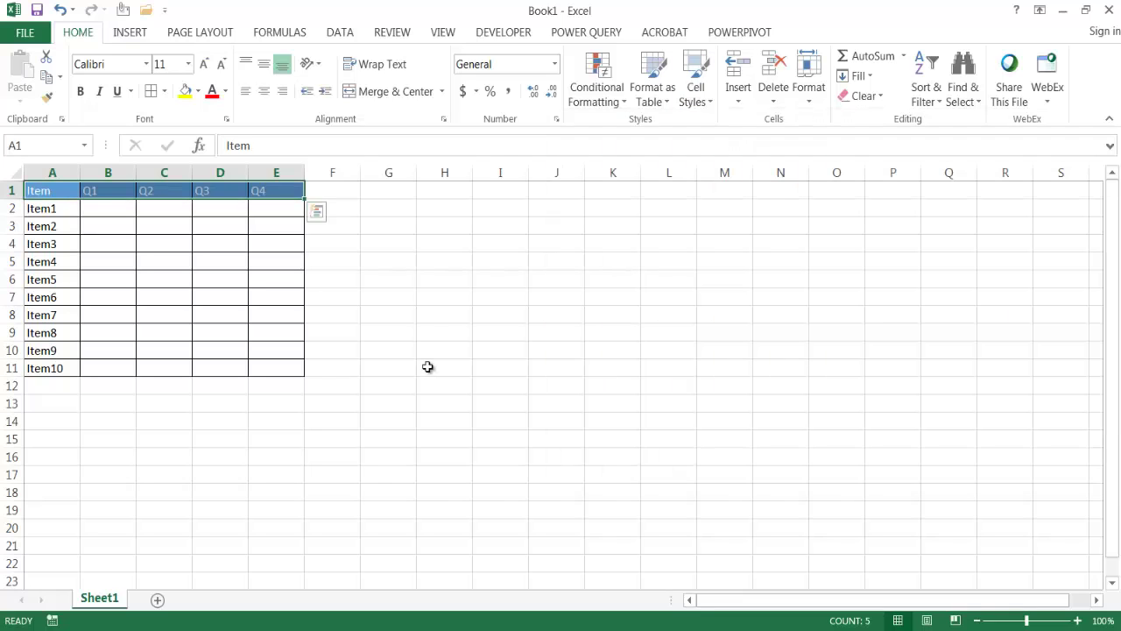
pyautogui.click(428, 368)
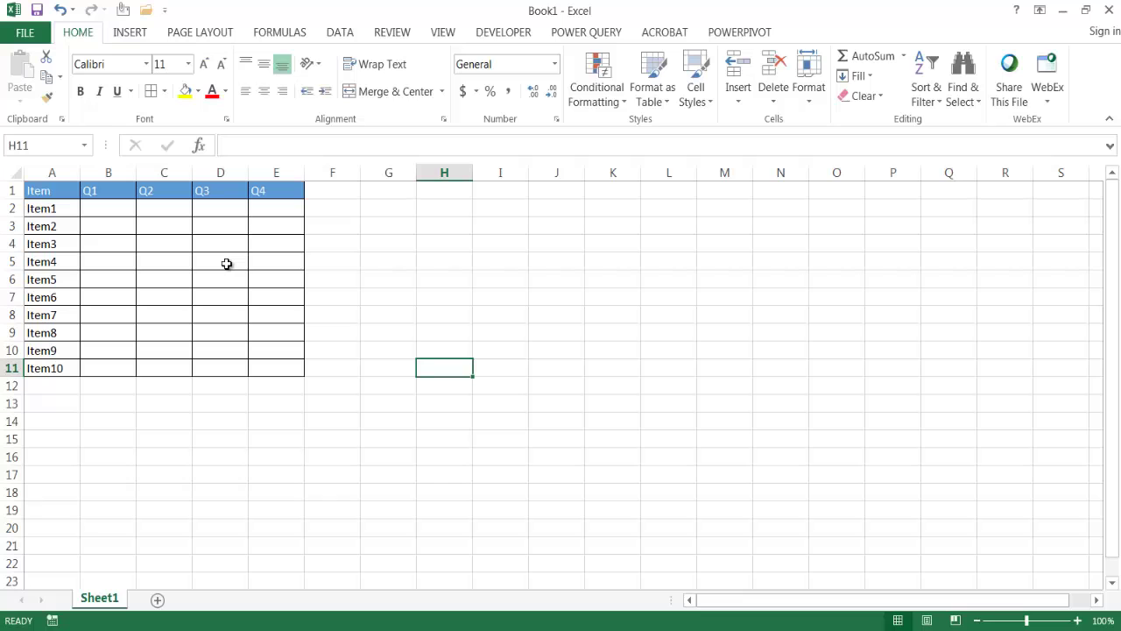
# - Copy Sheet1 using Move or Copy with Create a copy ticked, producing Sheet1 (2)
pyautogui.rightClick(113, 604)
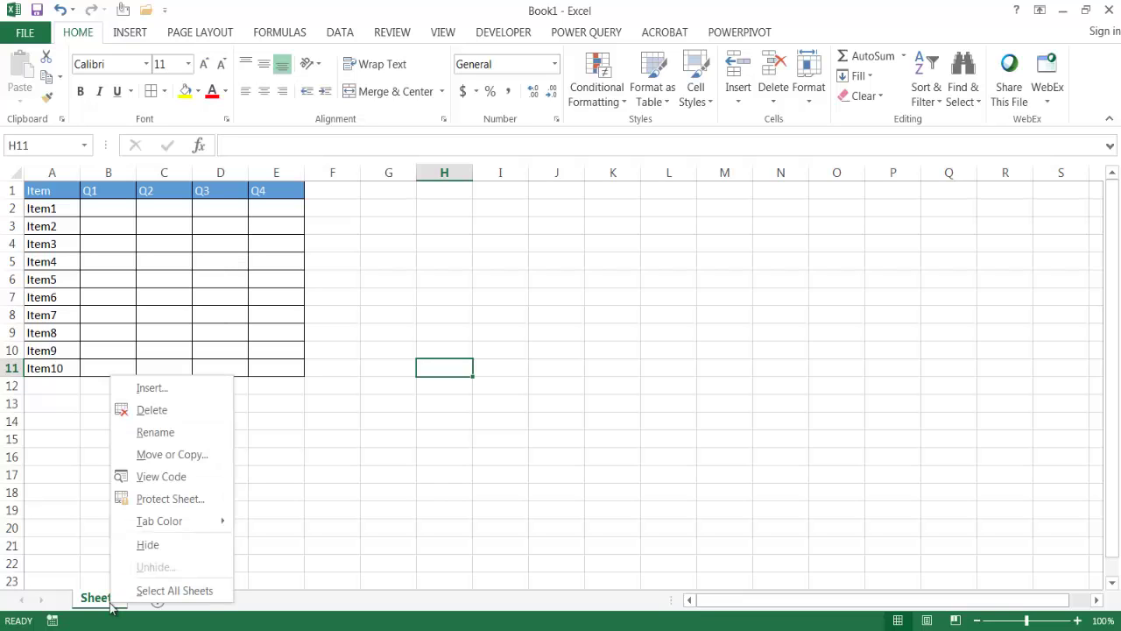
pyautogui.click(200, 453)
pyautogui.click(59, 529)
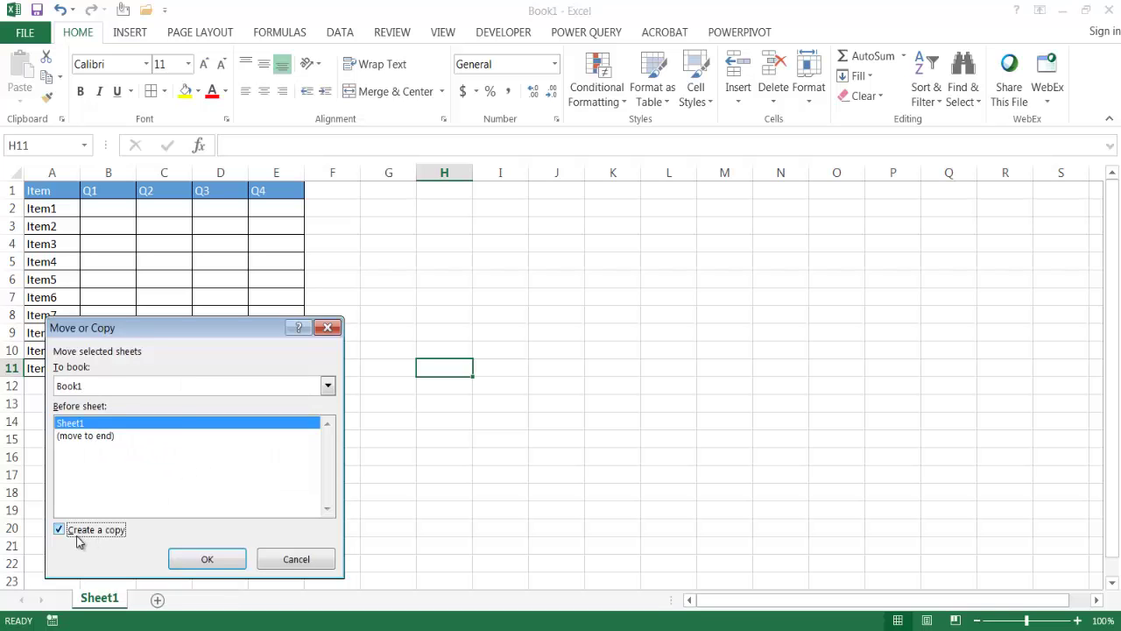
pyautogui.click(204, 557)
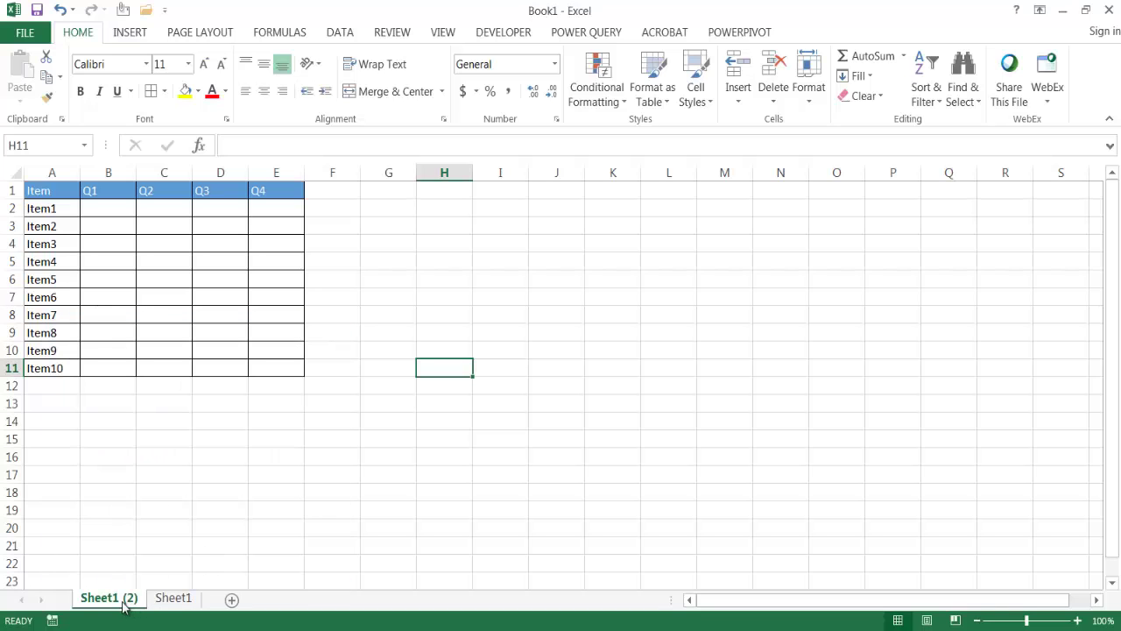
# - Begin renaming the copied sheet, then switch between Sheet1 and Sheet1 (2)
pyautogui.doubleClick(109, 598)
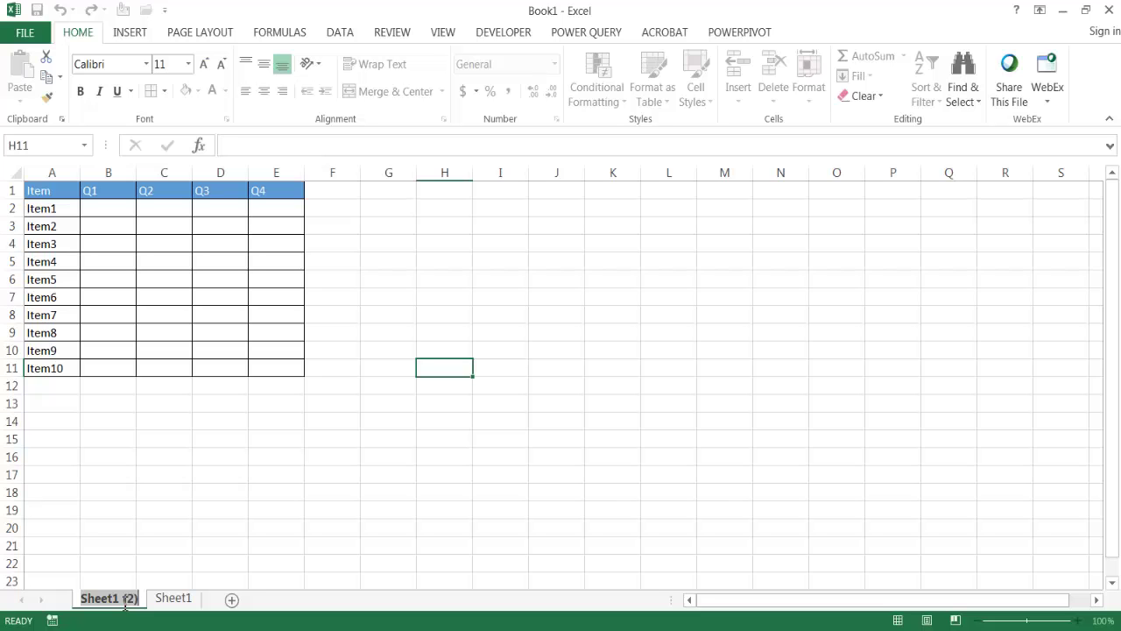
pyautogui.click(173, 599)
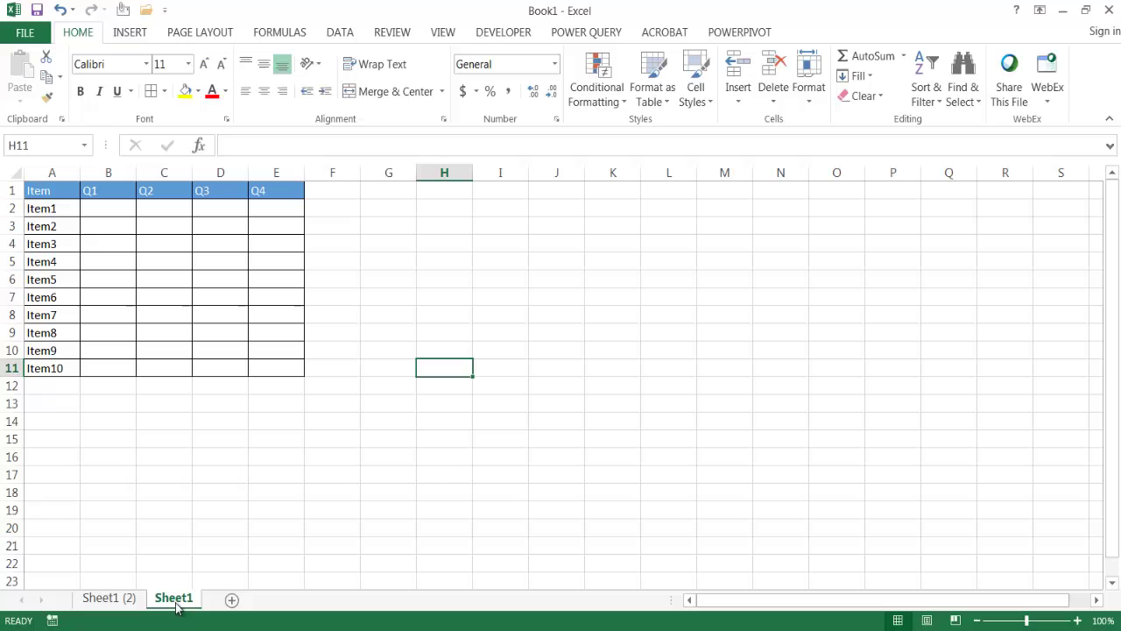
pyautogui.click(131, 599)
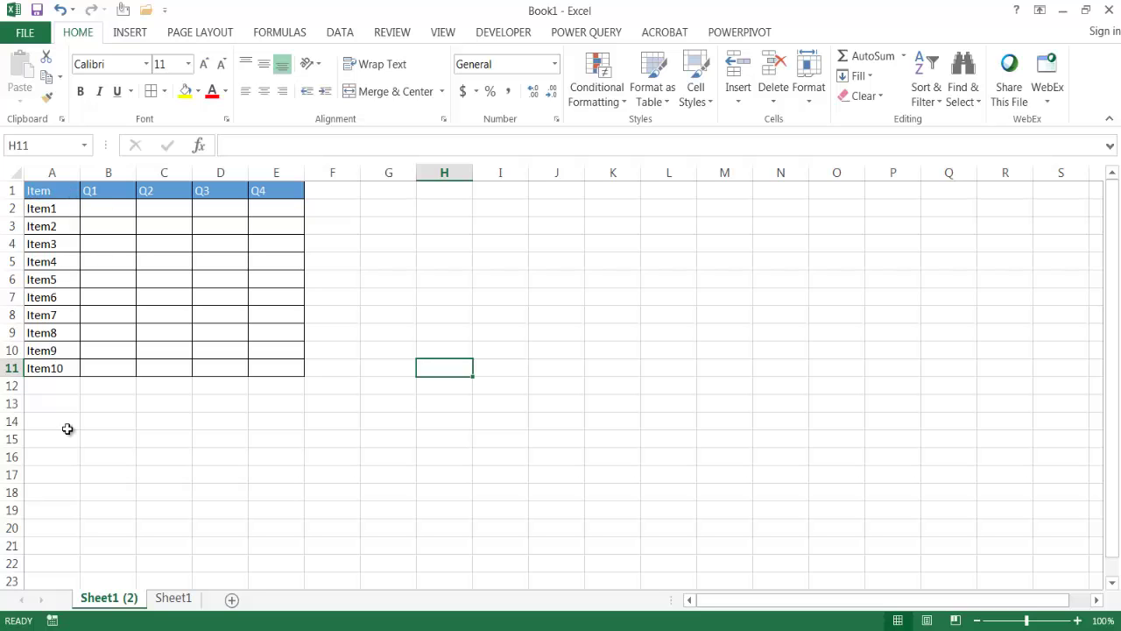
# - Delete the Sheet1 (2) worksheet from its tab menu and confirm the deletion
pyautogui.rightClick(114, 599)
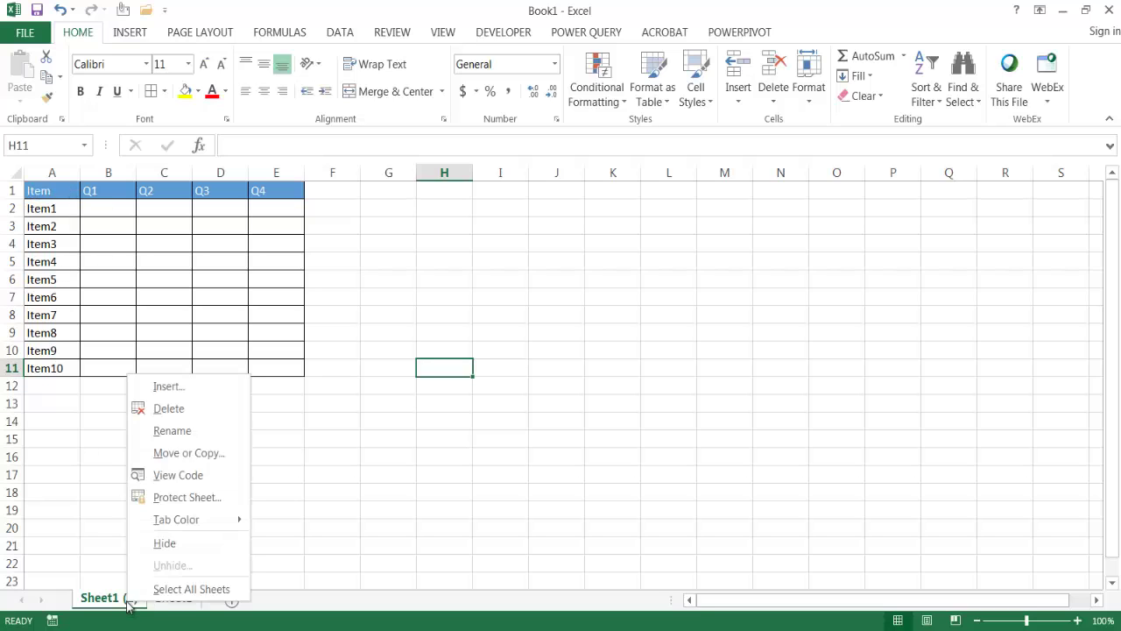
pyautogui.press('Escape')
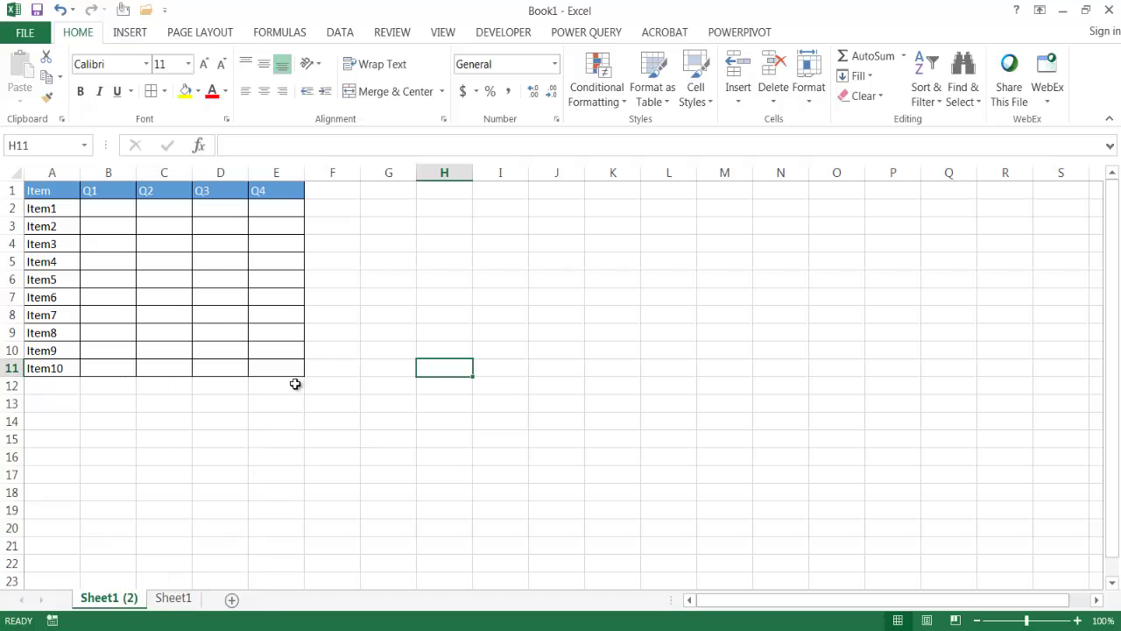
pyautogui.moveTo(54, 192); pyautogui.dragTo(282, 376)
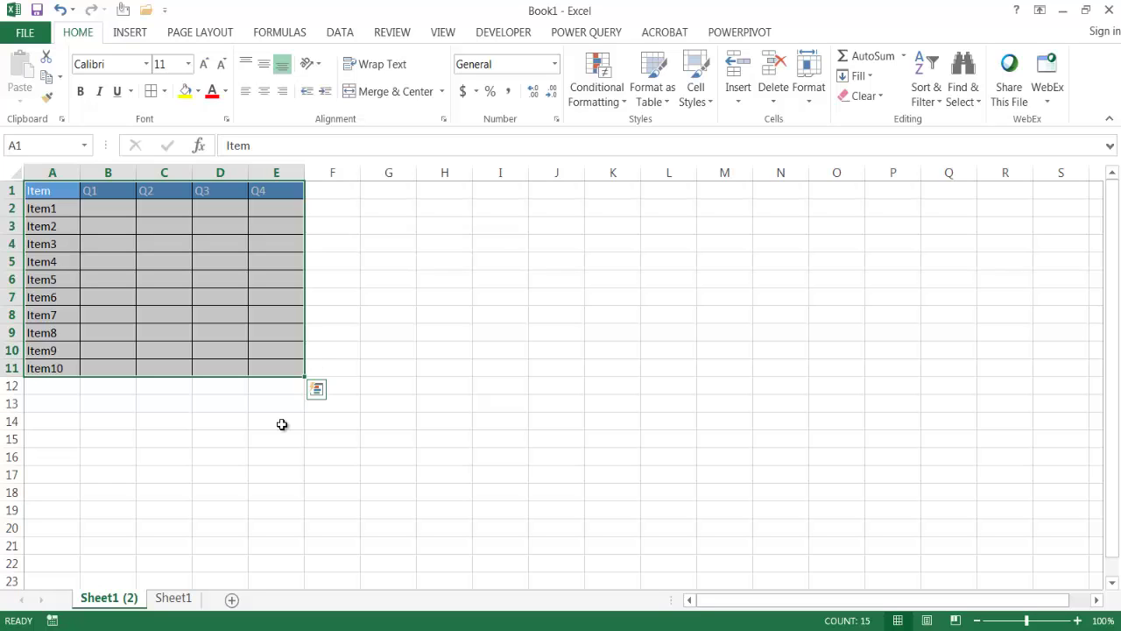
pyautogui.rightClick(137, 599)
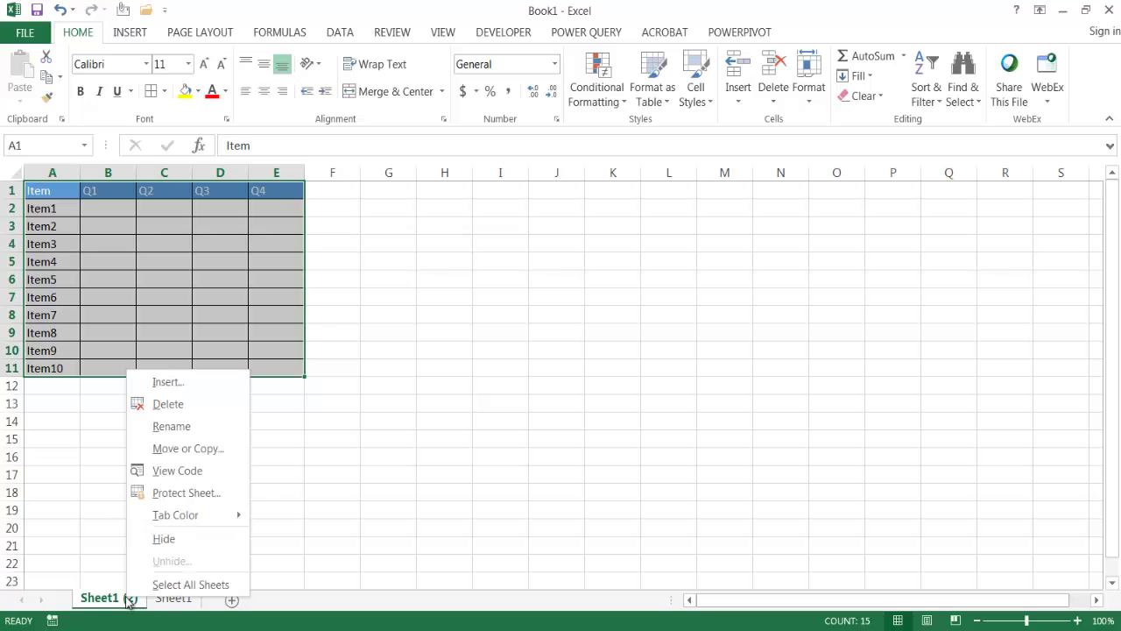
pyautogui.click(193, 411)
pyautogui.click(529, 372)
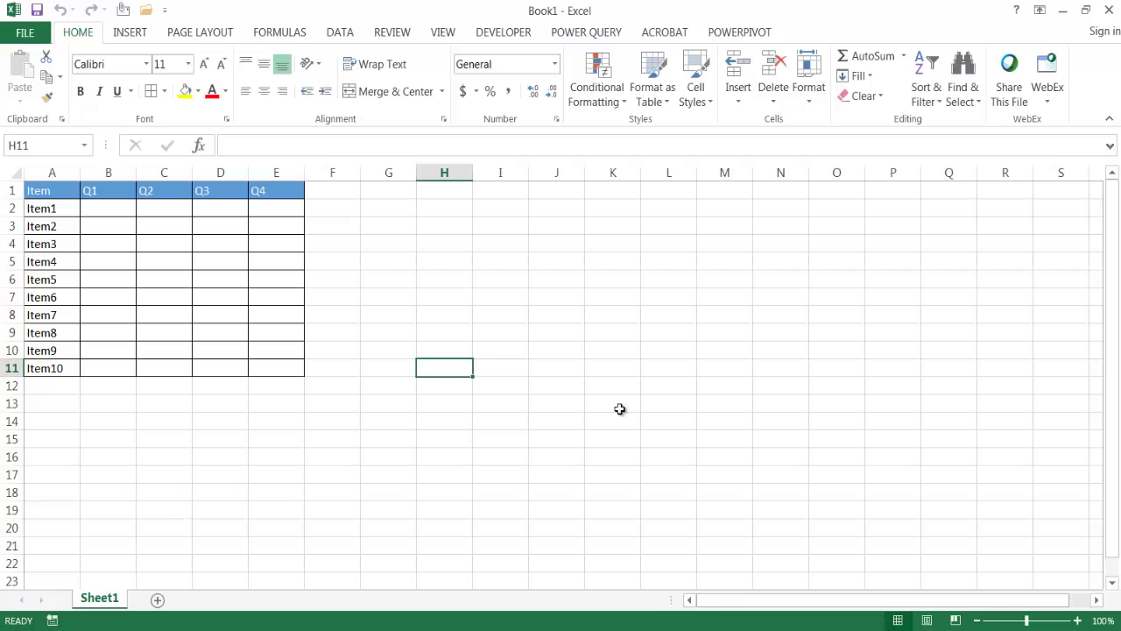
# - Insert a new worksheet from Home > Insert, then delete the blank Sheet3
pyautogui.click(749, 103)
pyautogui.click(771, 191)
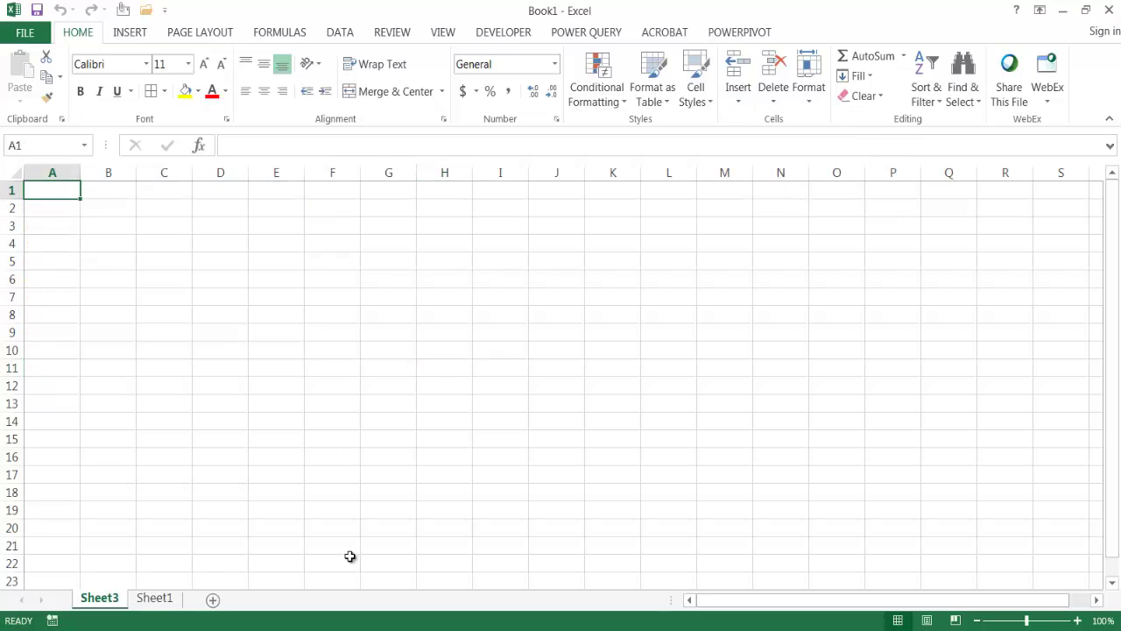
pyautogui.rightClick(114, 606)
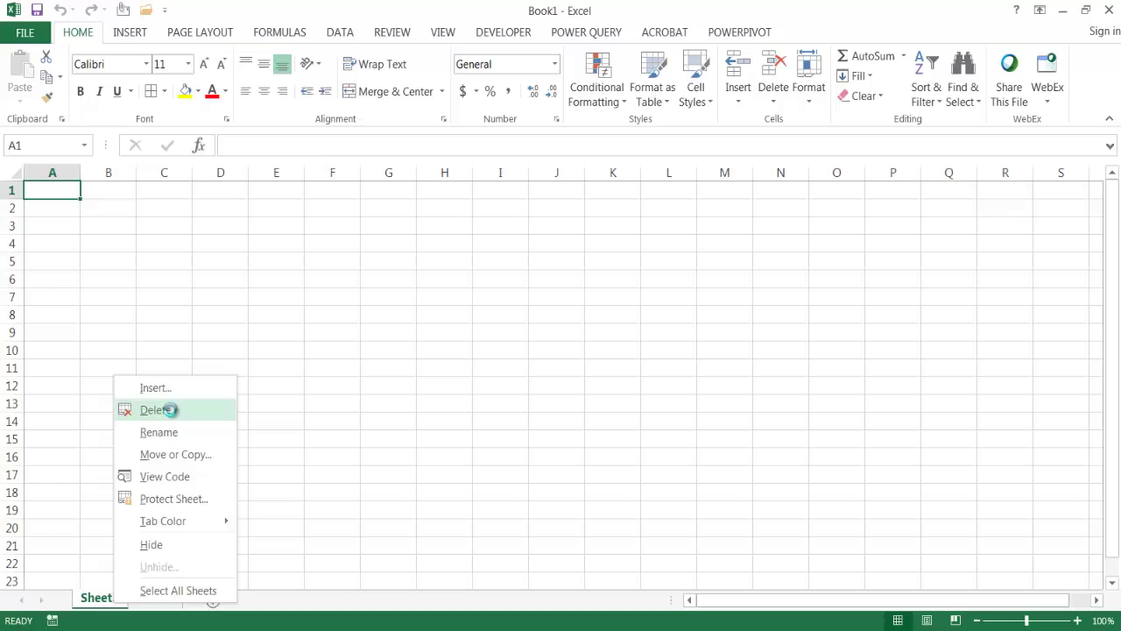
pyautogui.click(166, 408)
# - Add blank worksheets up to Sheet12 with Shift+F11 and widen the sheet tab strip
pyautogui.hotkey('shift', 'F11')
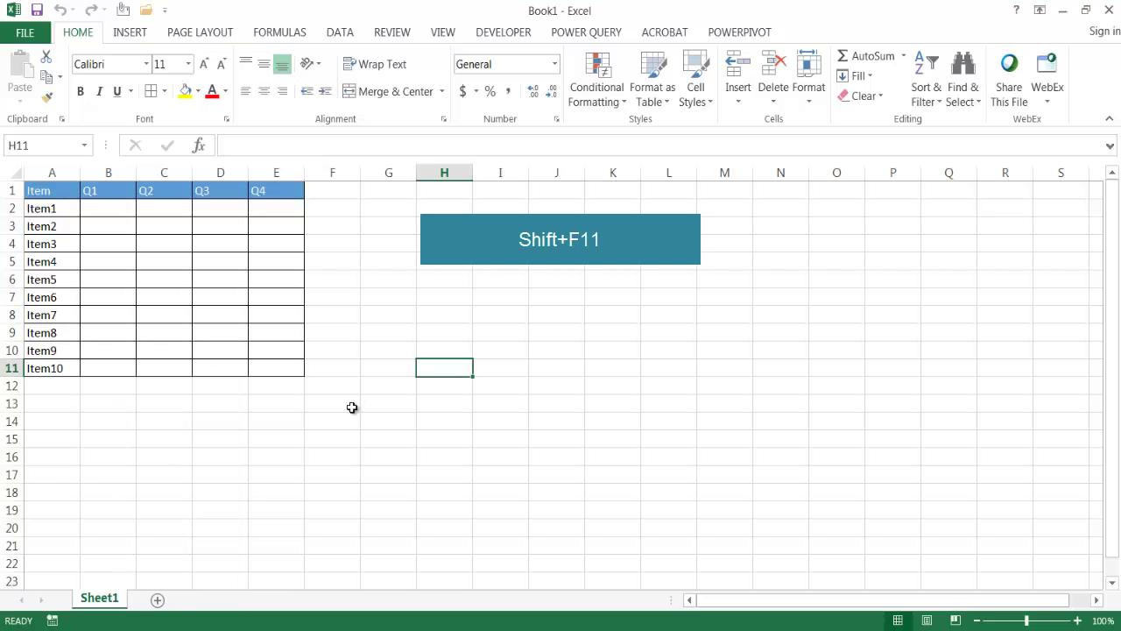
pyautogui.hotkey('shift', 'F11')
pyautogui.hotkey('shift', 'F11')
pyautogui.hotkey('shift', 'F11')
pyautogui.hotkey('shift', 'F11')
pyautogui.hotkey('shift', 'F11')
pyautogui.hotkey('shift', 'F11')
pyautogui.hotkey('shift', 'F11')
pyautogui.hotkey('shift', 'F11')
pyautogui.hotkey('shift', 'F11')
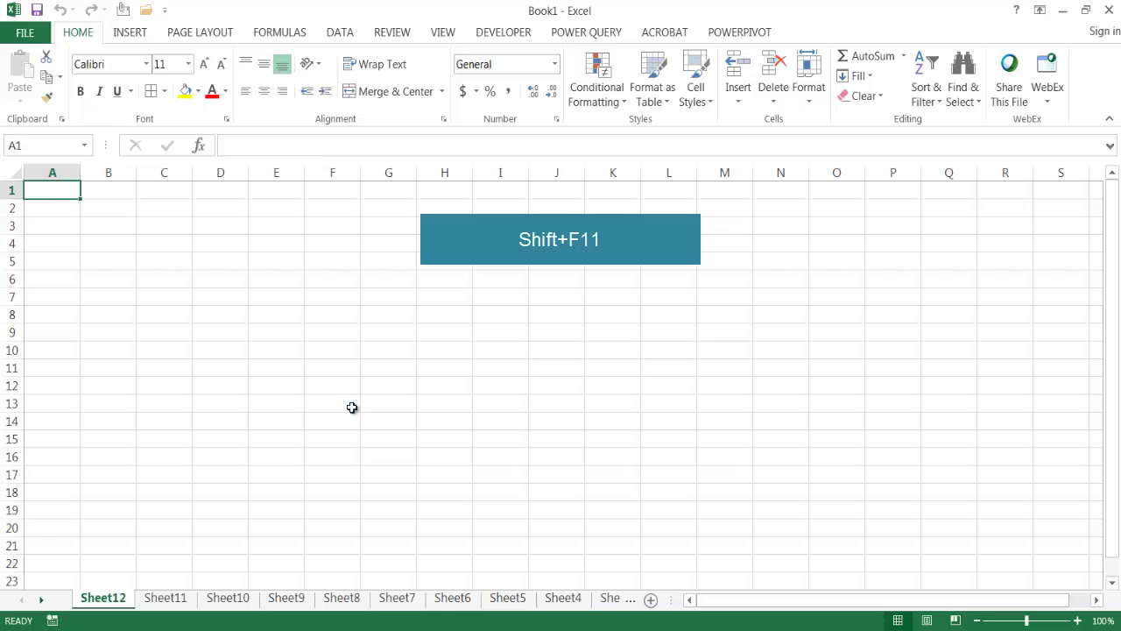
pyautogui.moveTo(681, 603); pyautogui.dragTo(833, 609)
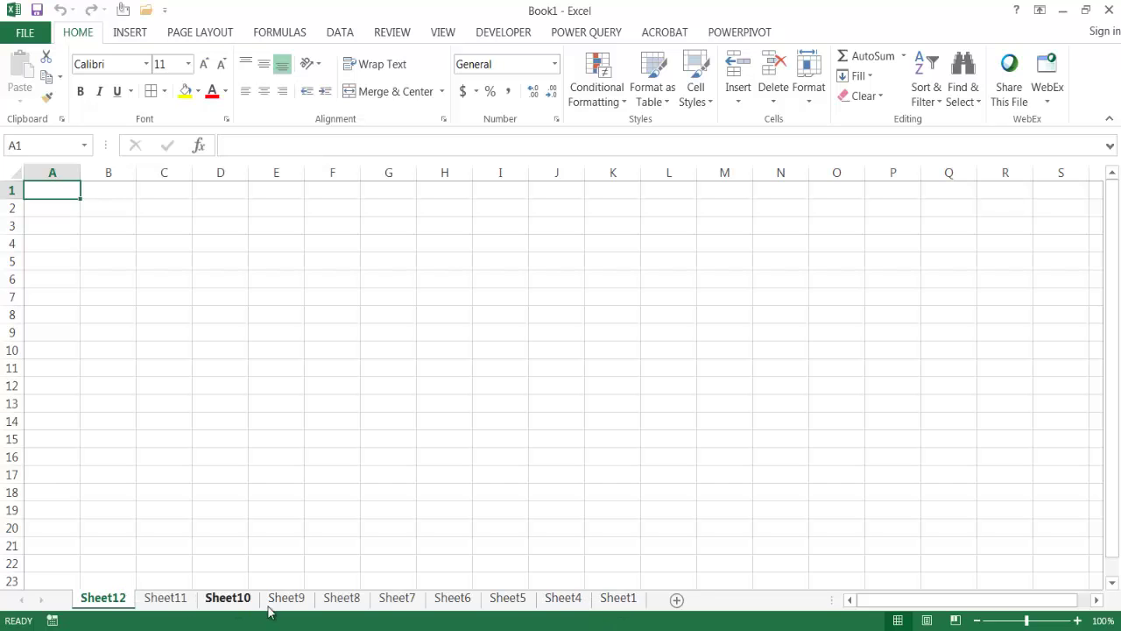
# - Select A1:E11 on Sheet1 and group Sheet1 through Sheet12 together
pyautogui.click(619, 599)
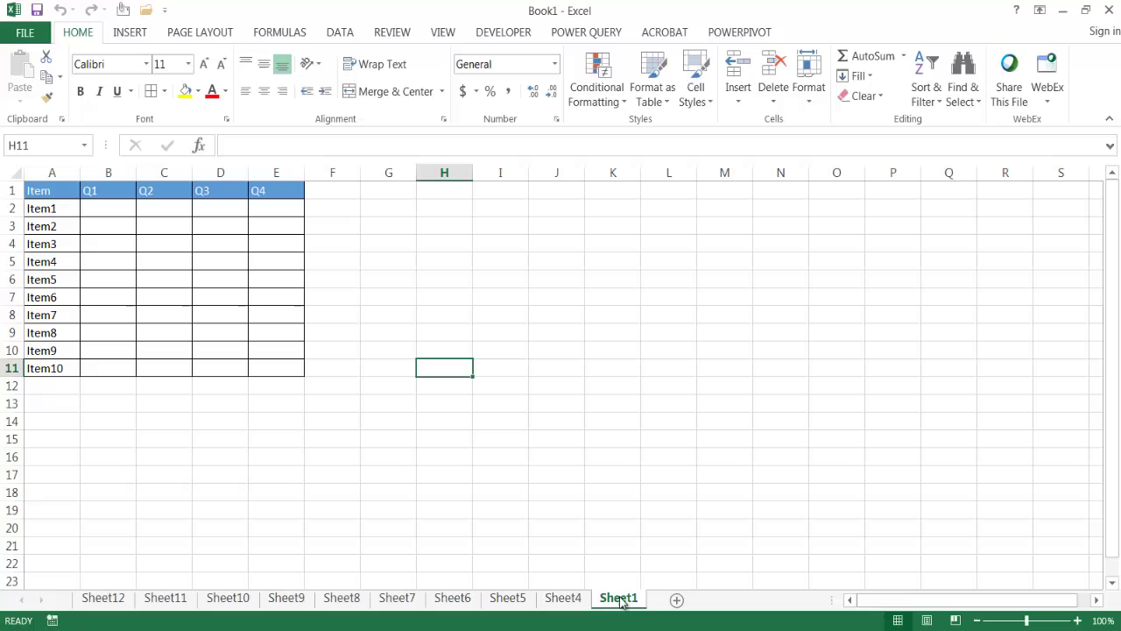
pyautogui.moveTo(43, 190); pyautogui.dragTo(283, 369)
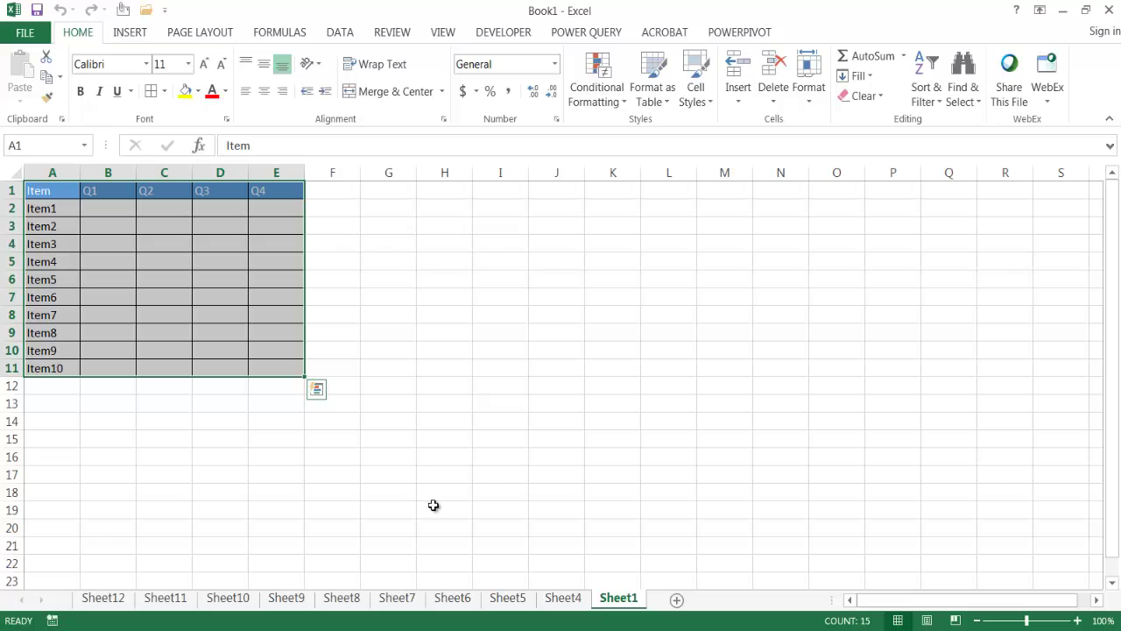
pyautogui.keyDown('shift'); pyautogui.click(101, 599); pyautogui.keyUp('shift')
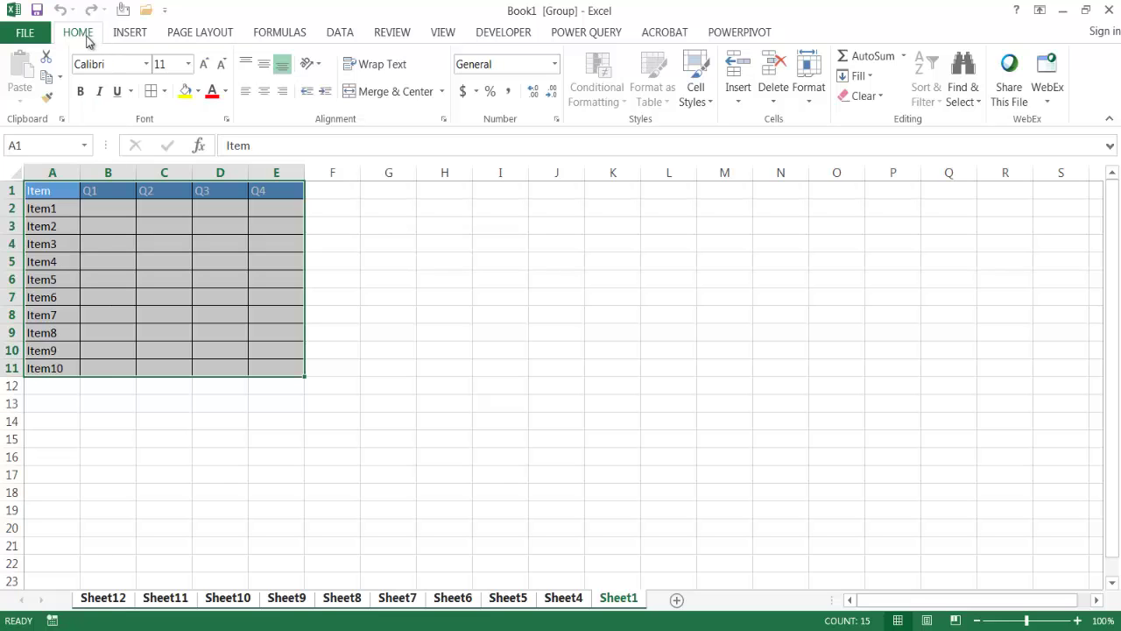
# - Fill the selected table across all grouped worksheets with Fill > Across Worksheets, keeping All
pyautogui.click(856, 75)
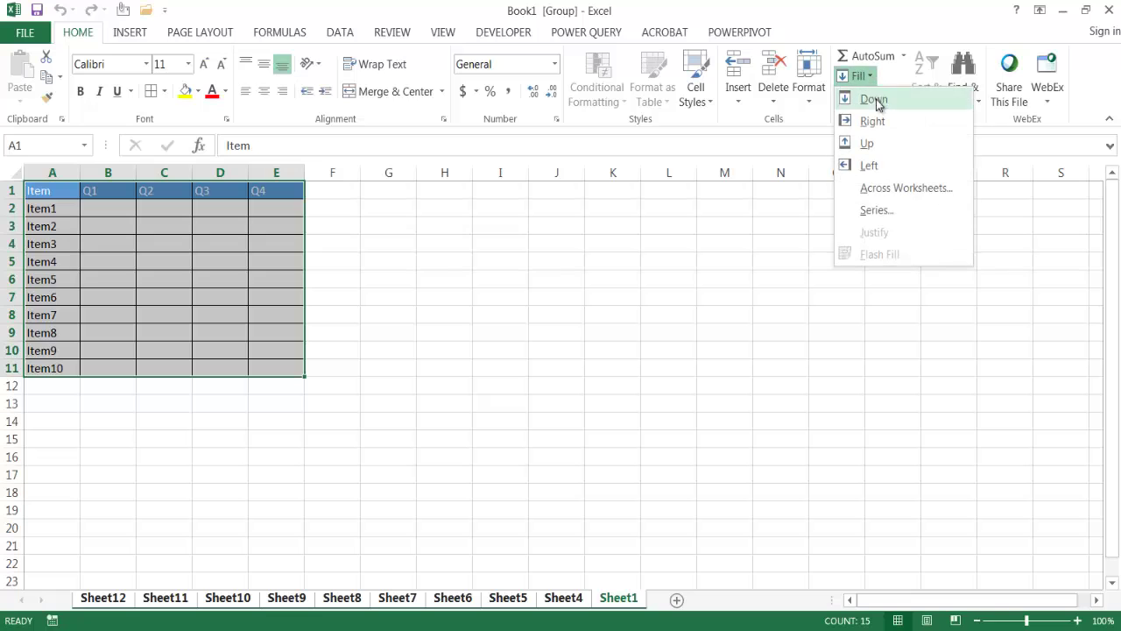
pyautogui.click(895, 195)
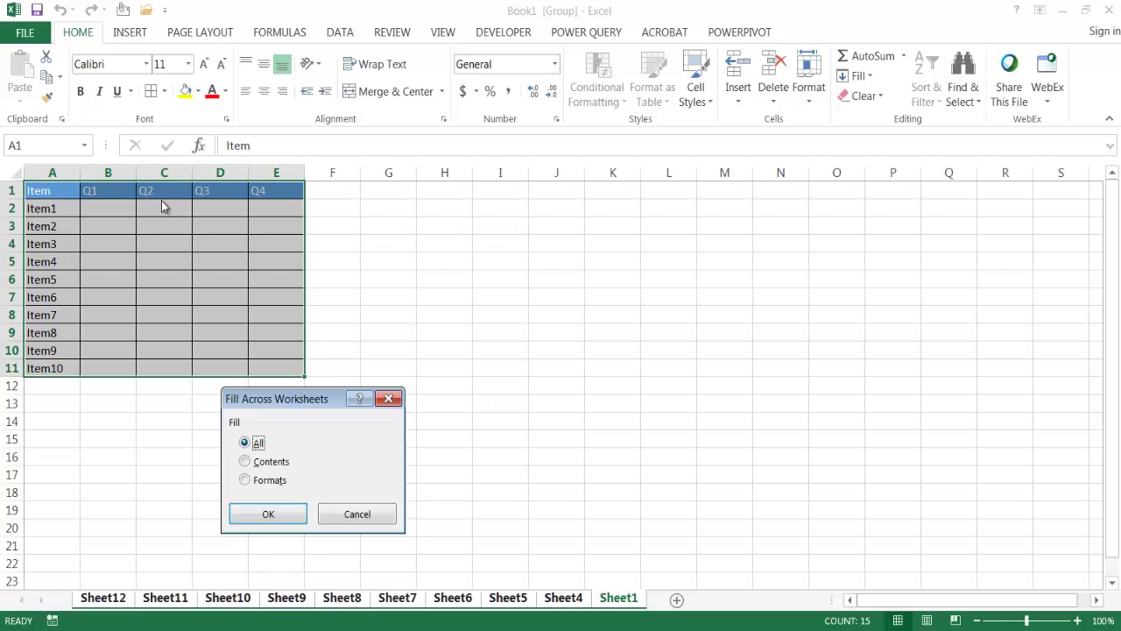
pyautogui.click(268, 514)
# - Inspect Sheet4 through Sheet12 for the copied table, then return to Sheet1
pyautogui.click(557, 598)
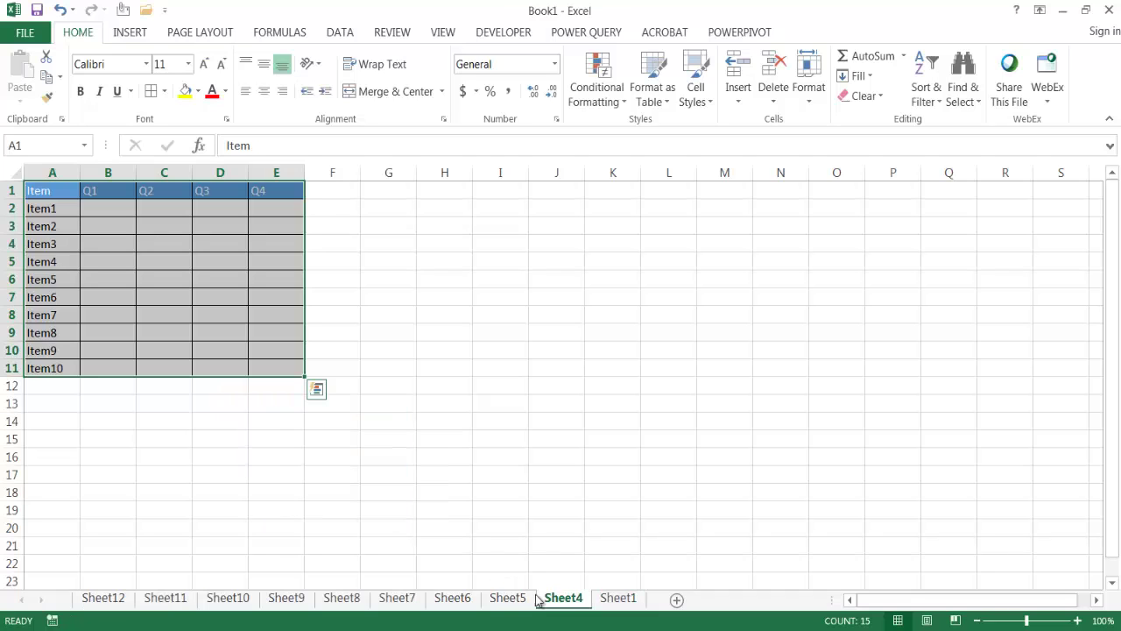
pyautogui.click(513, 599)
pyautogui.click(463, 599)
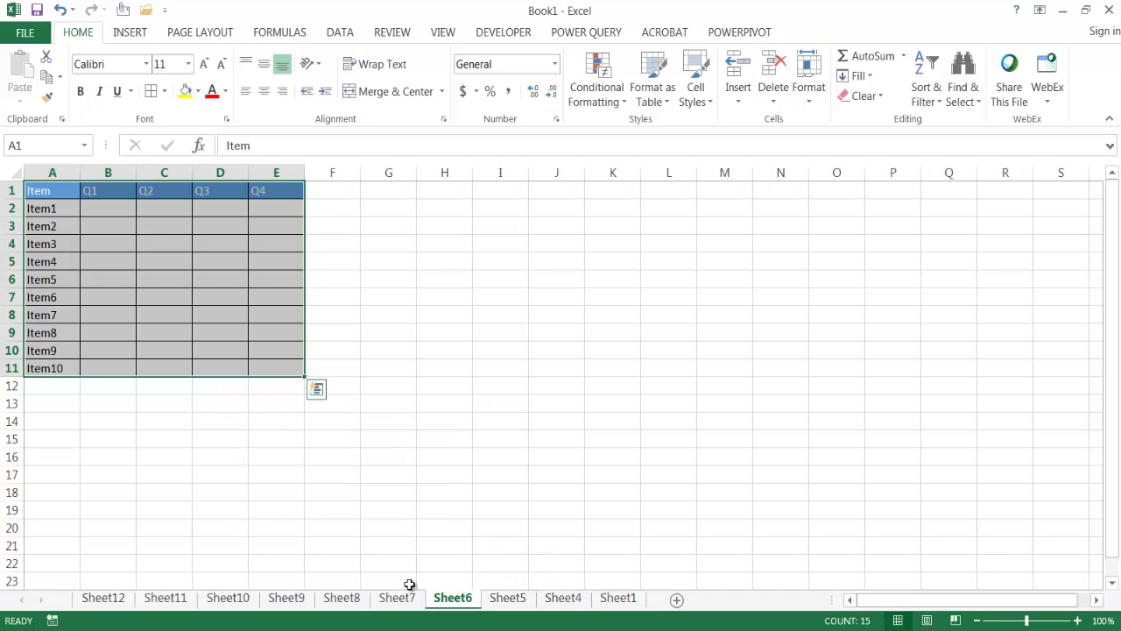
pyautogui.click(347, 603)
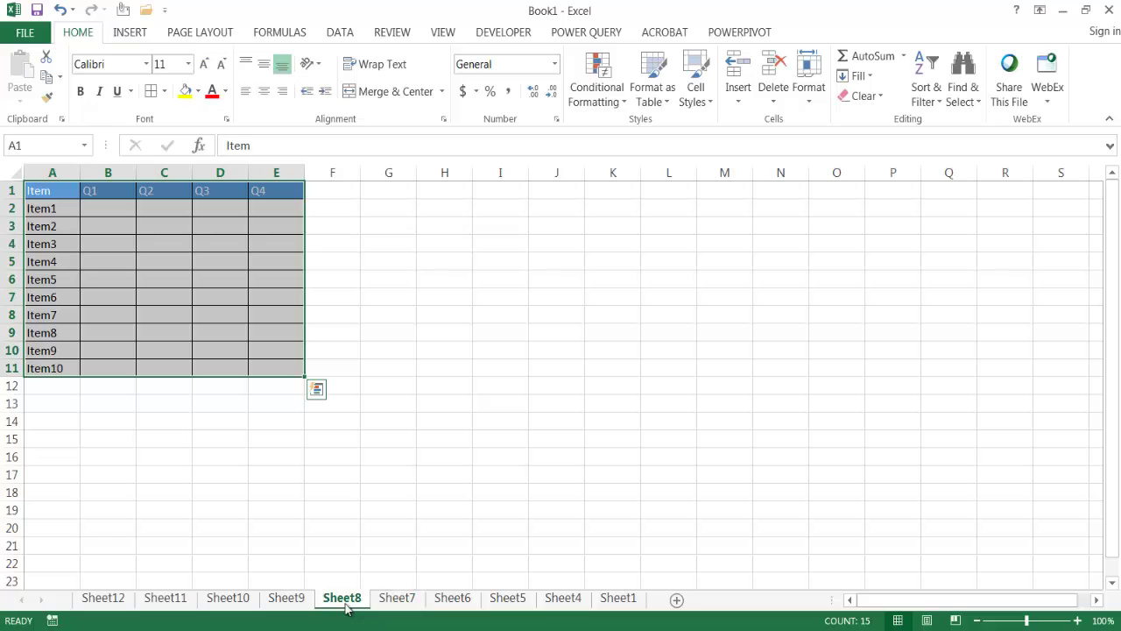
pyautogui.click(286, 601)
pyautogui.click(230, 601)
pyautogui.click(186, 601)
pyautogui.click(118, 602)
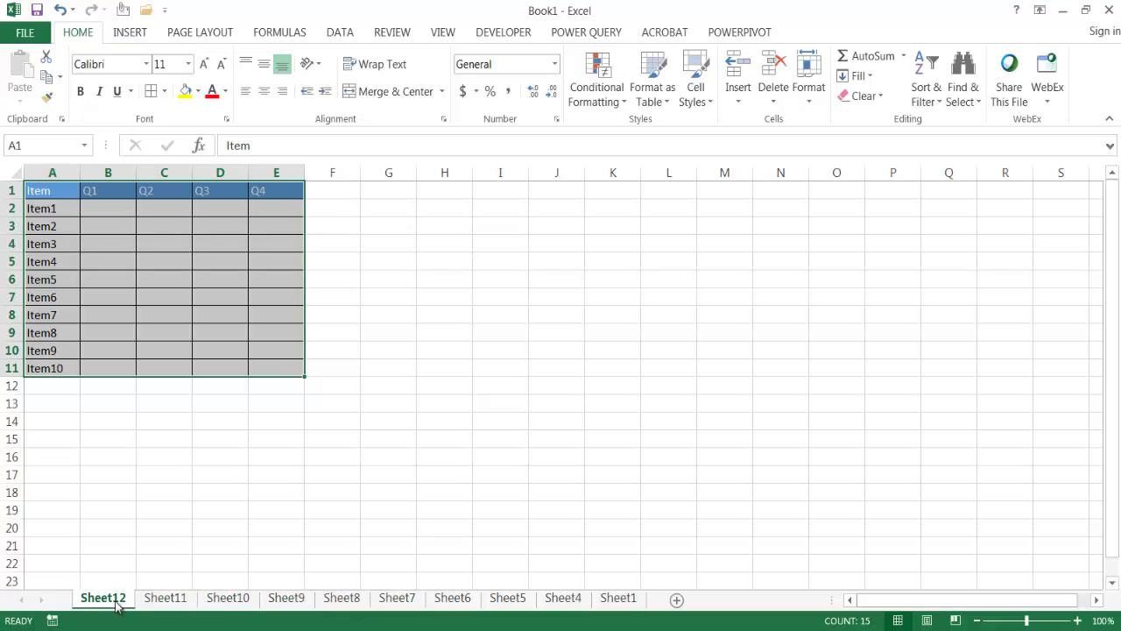
pyautogui.click(622, 600)
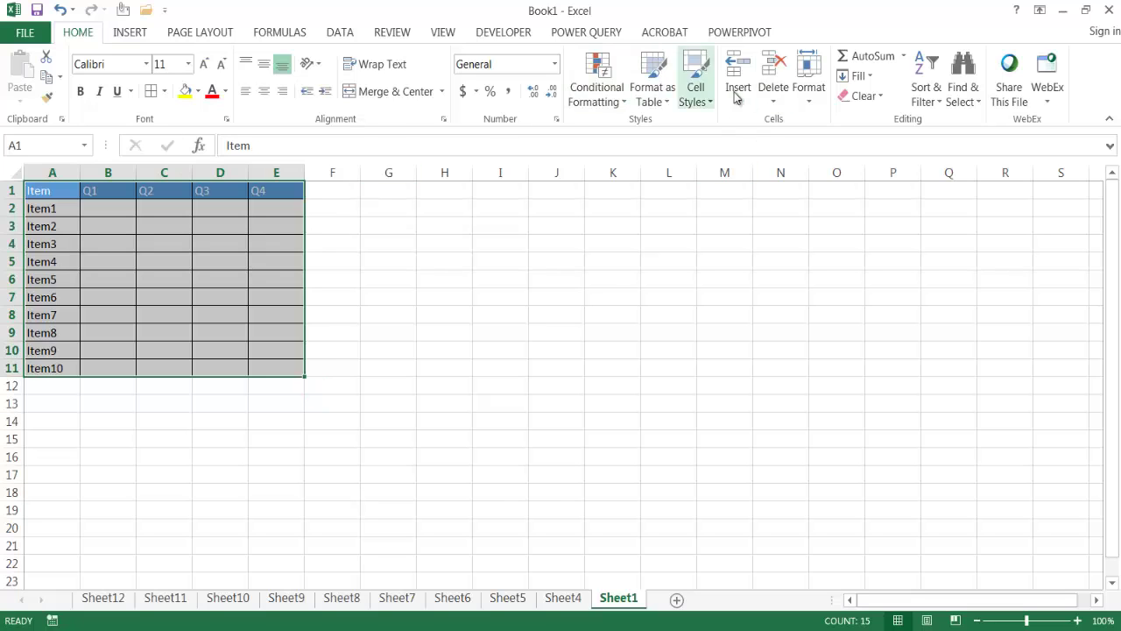
# - Bring up Sheet8 showing its table, opening and dismissing the tab menu and Fill options
pyautogui.rightClick(356, 602)
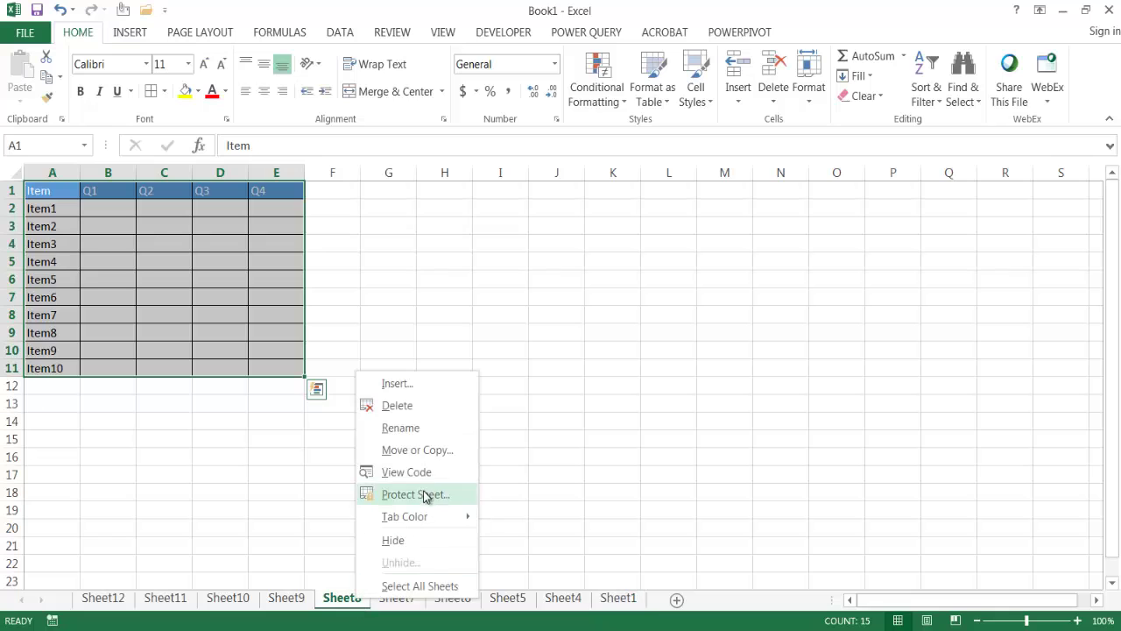
pyautogui.click(529, 454)
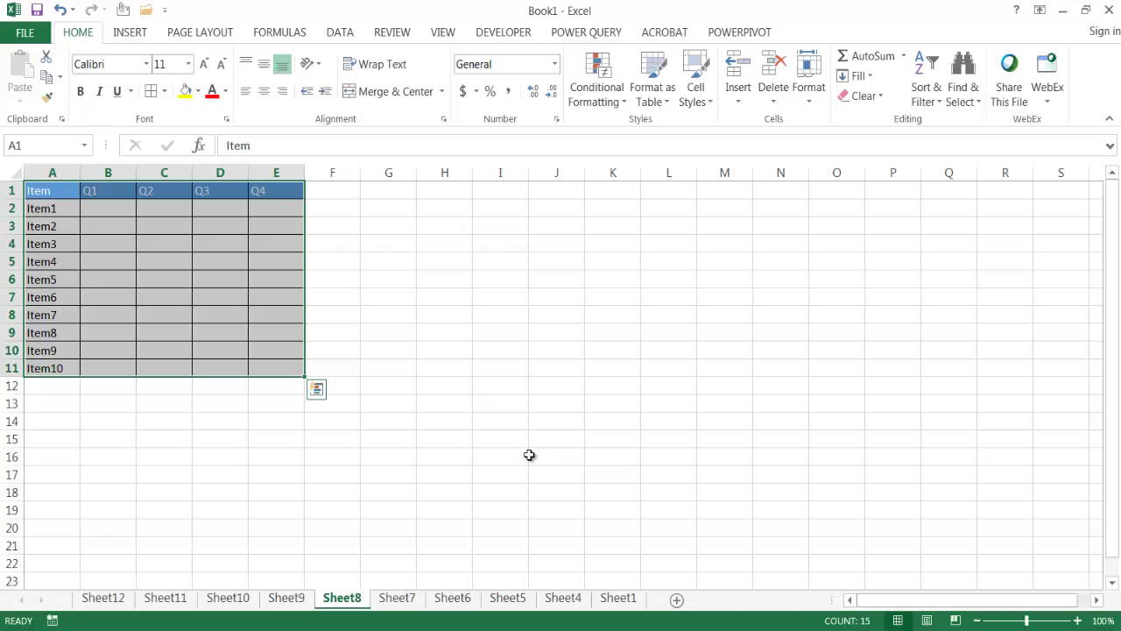
pyautogui.click(857, 76)
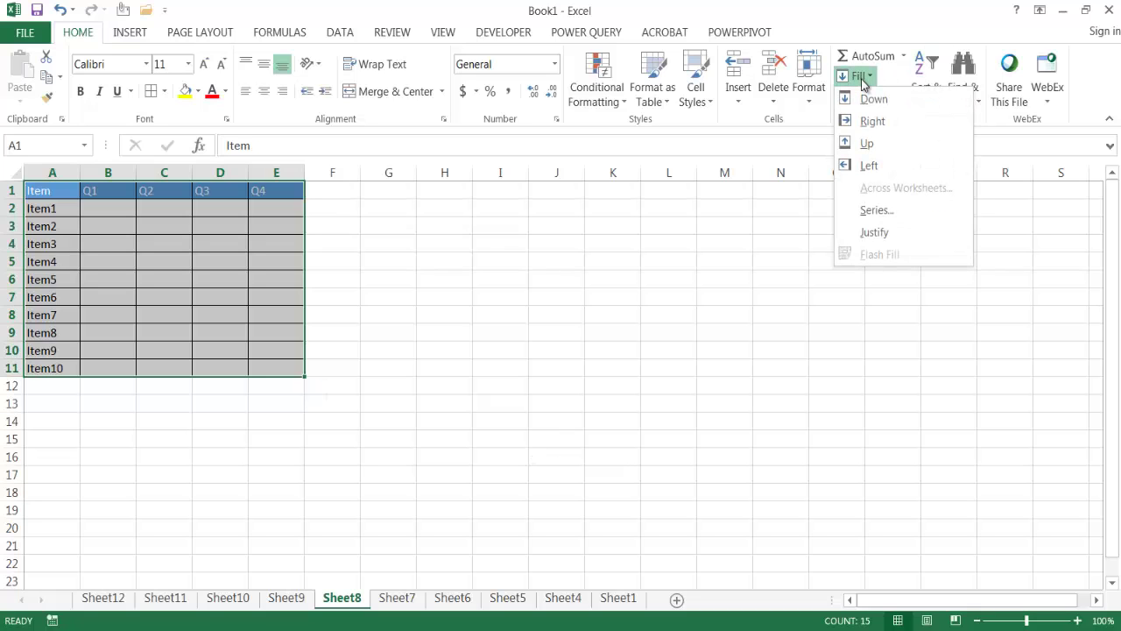
pyautogui.click(749, 445)
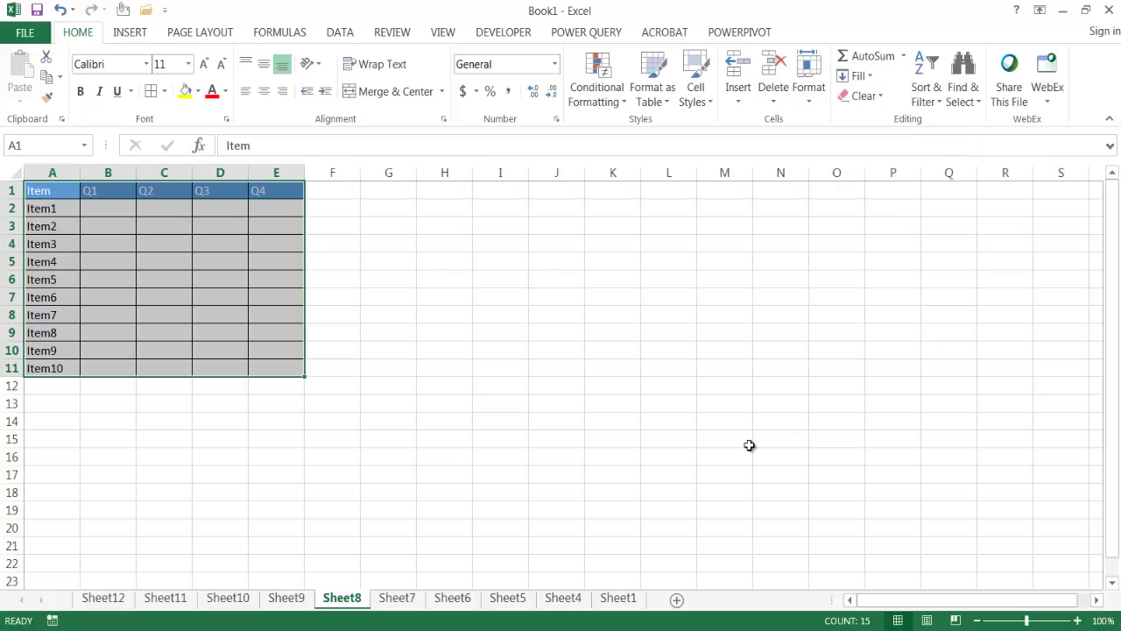